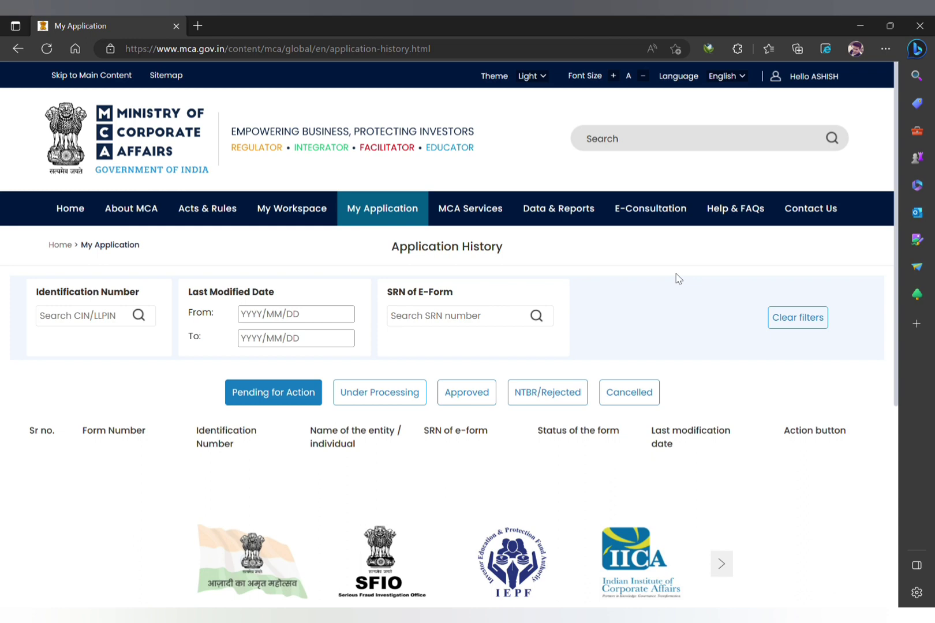
# Open the DIR-6 Change in particulars of Director form from the DIN related forms under Company e-Filing.
pyautogui.moveTo(483, 208)
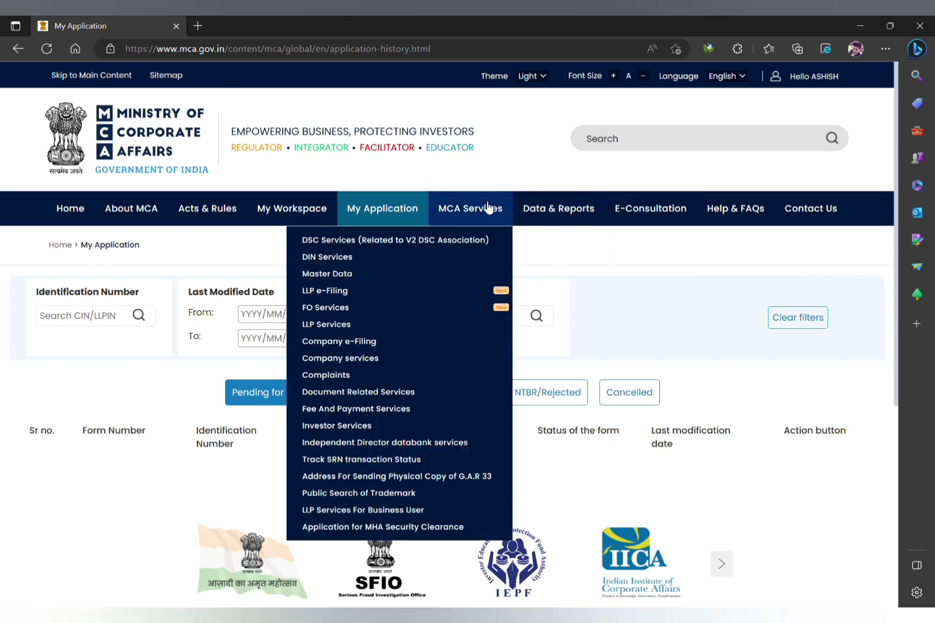
pyautogui.moveTo(368, 333)
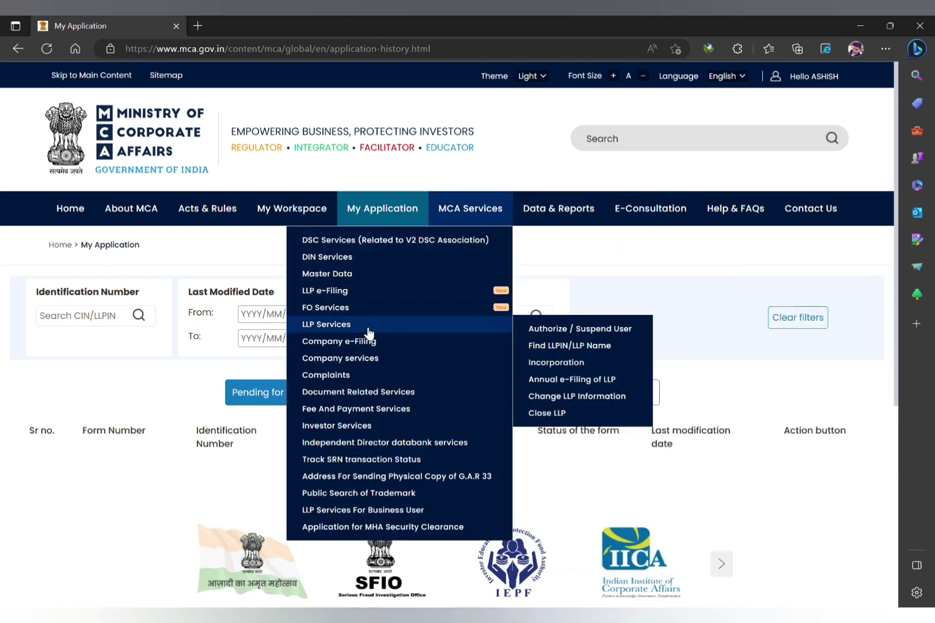
pyautogui.moveTo(530, 348)
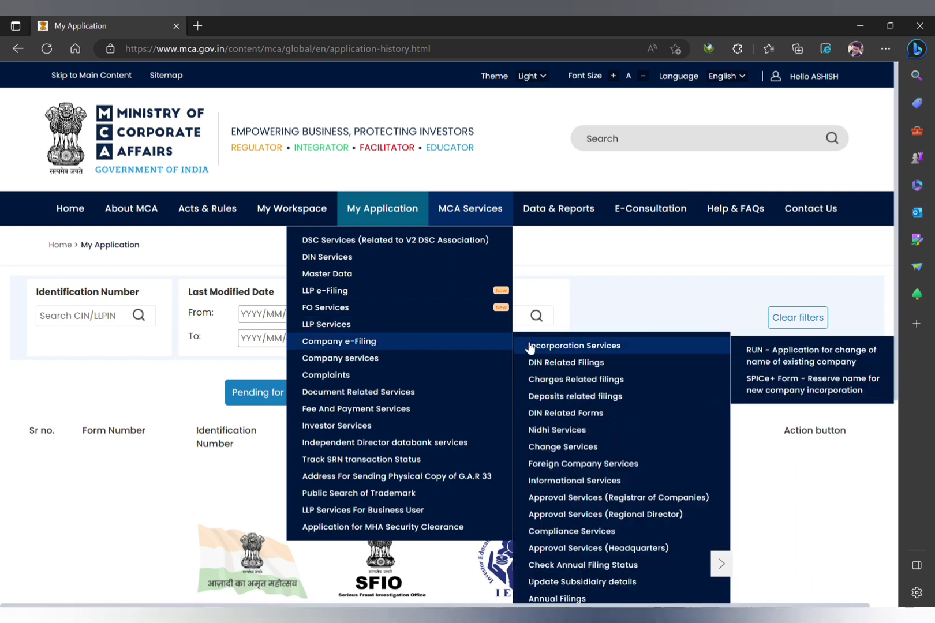
pyautogui.moveTo(566, 416)
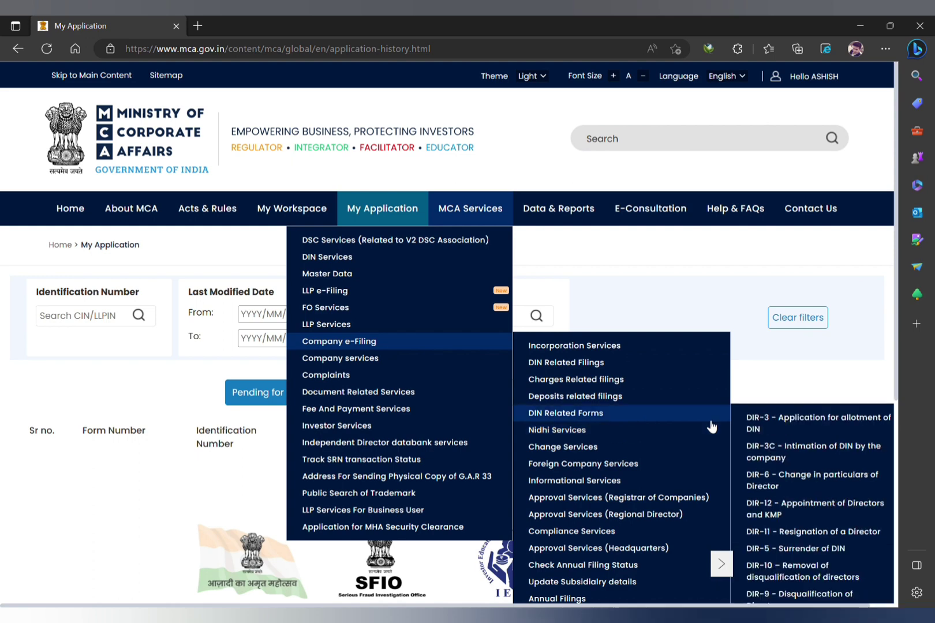
pyautogui.click(811, 486)
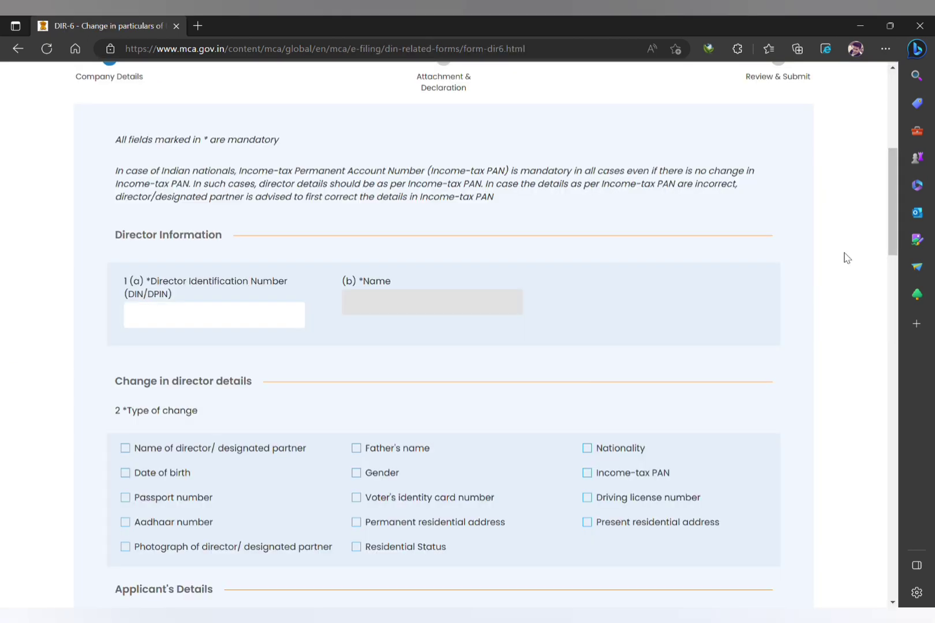
# Review the DIN field, the type of change options and the applicant's name, nationality and gender fields.
pyautogui.click(228, 314)
pyautogui.moveTo(890, 204); pyautogui.dragTo(896, 243)
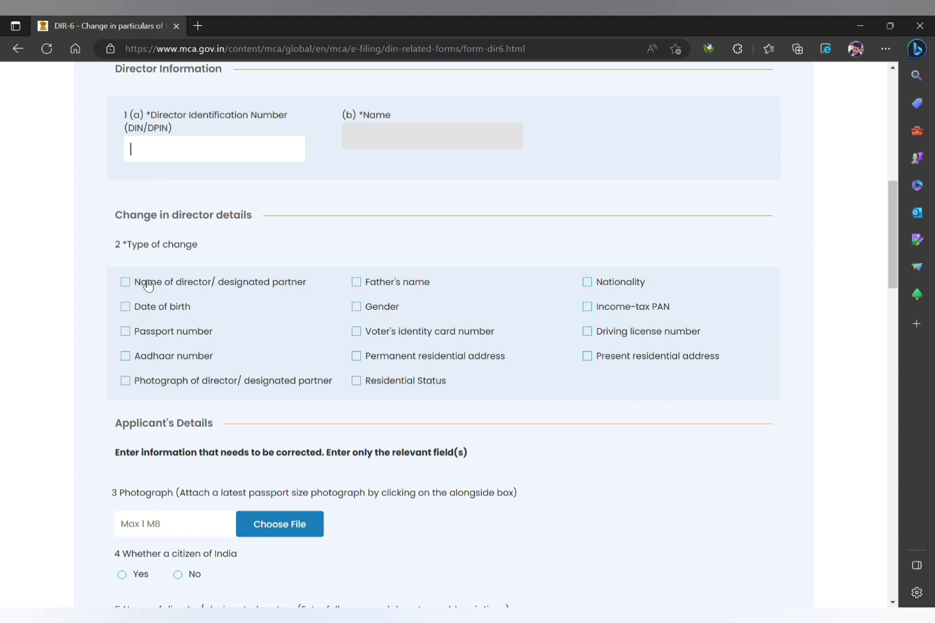
pyautogui.moveTo(895, 225); pyautogui.dragTo(901, 264)
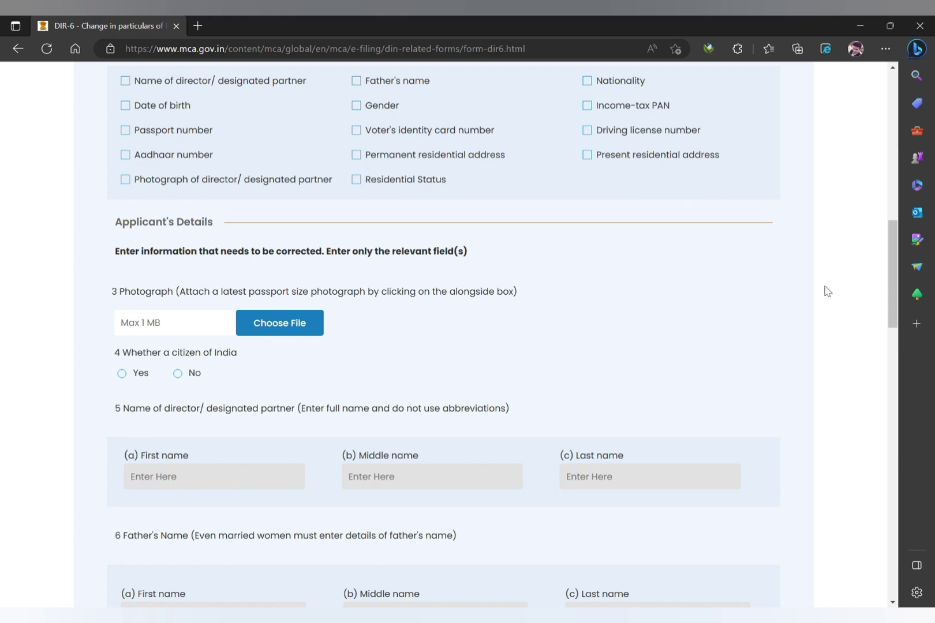
pyautogui.moveTo(894, 286)
pyautogui.mouseDown()
pyautogui.moveTo(897, 315)
pyautogui.moveTo(901, 280)
pyautogui.mouseUp()
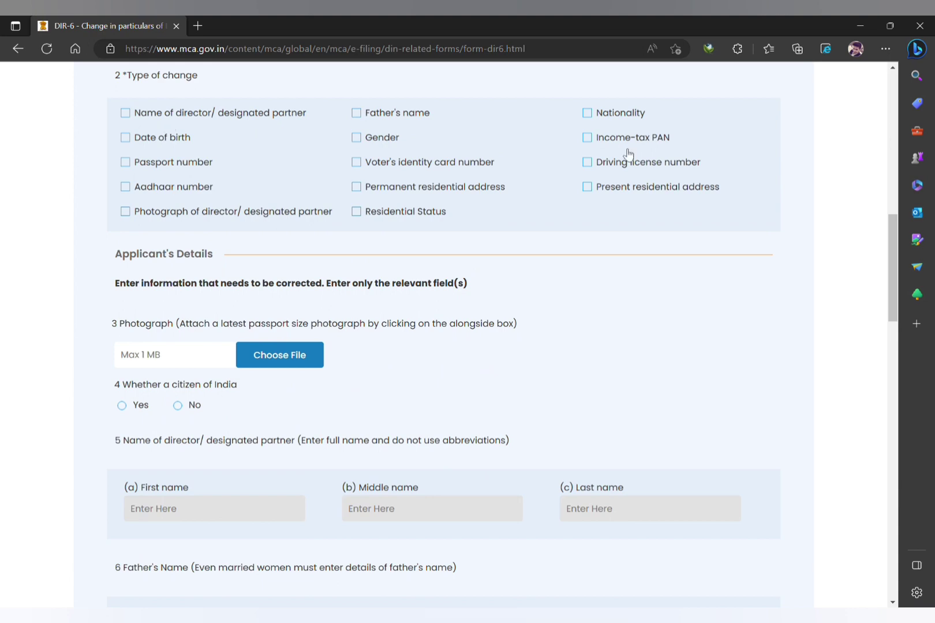
pyautogui.moveTo(889, 285); pyautogui.dragTo(907, 319)
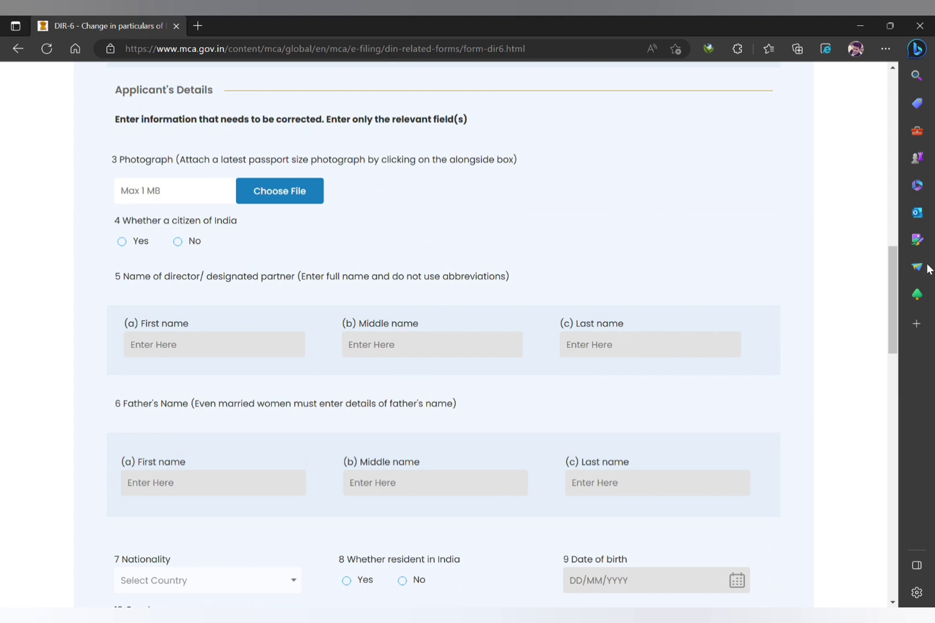
pyautogui.moveTo(895, 283); pyautogui.dragTo(895, 302)
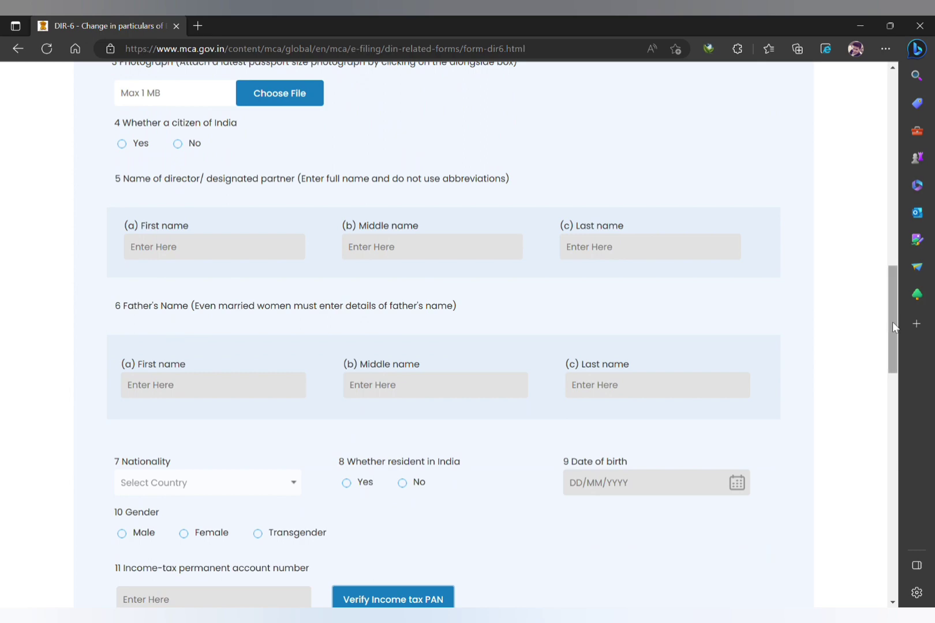
# Select the name of director/designated partner as a type of change and try a sample entry in the director's first name field.
pyautogui.moveTo(893, 322); pyautogui.dragTo(888, 258)
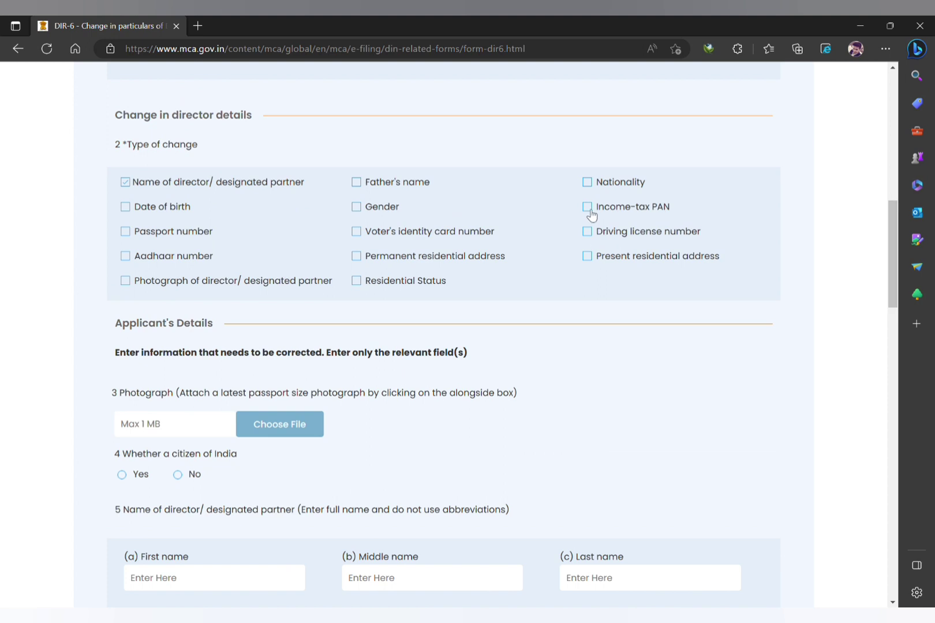
pyautogui.scroll(-4, 891, 249)
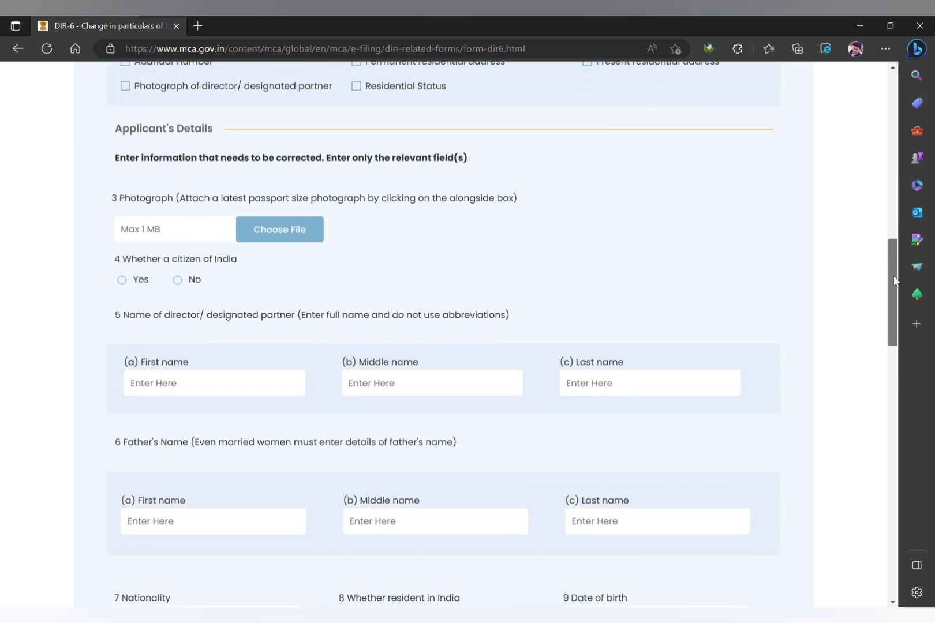
pyautogui.click(140, 388)
pyautogui.write('sf')
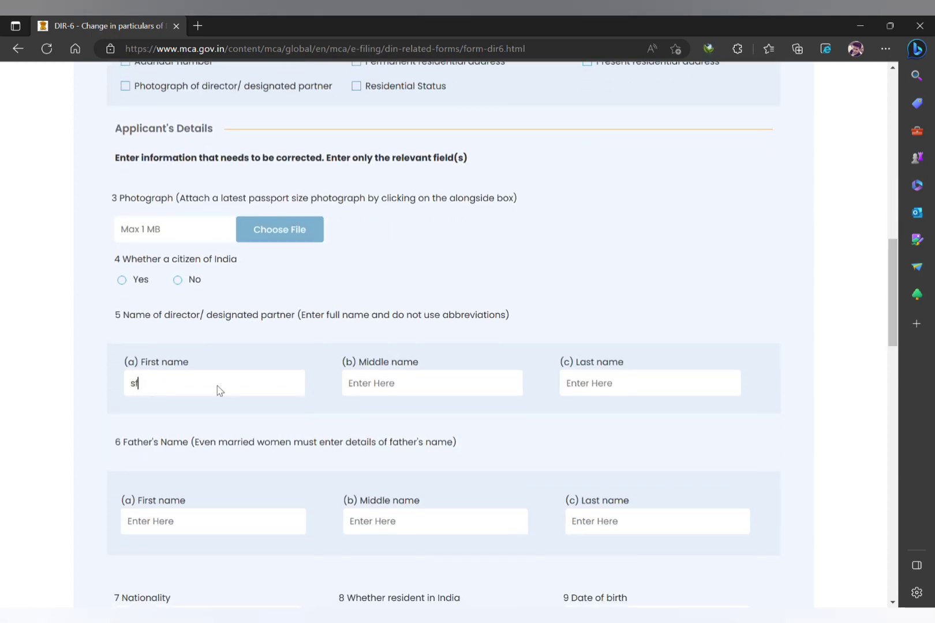
pyautogui.press('BackSpace')
pyautogui.press('BackSpace')
# Review the father's name, nationality, date of birth and identity document fields of the applicant's details.
pyautogui.moveTo(889, 291)
pyautogui.mouseDown()
pyautogui.moveTo(893, 222)
pyautogui.moveTo(895, 293)
pyautogui.mouseUp()
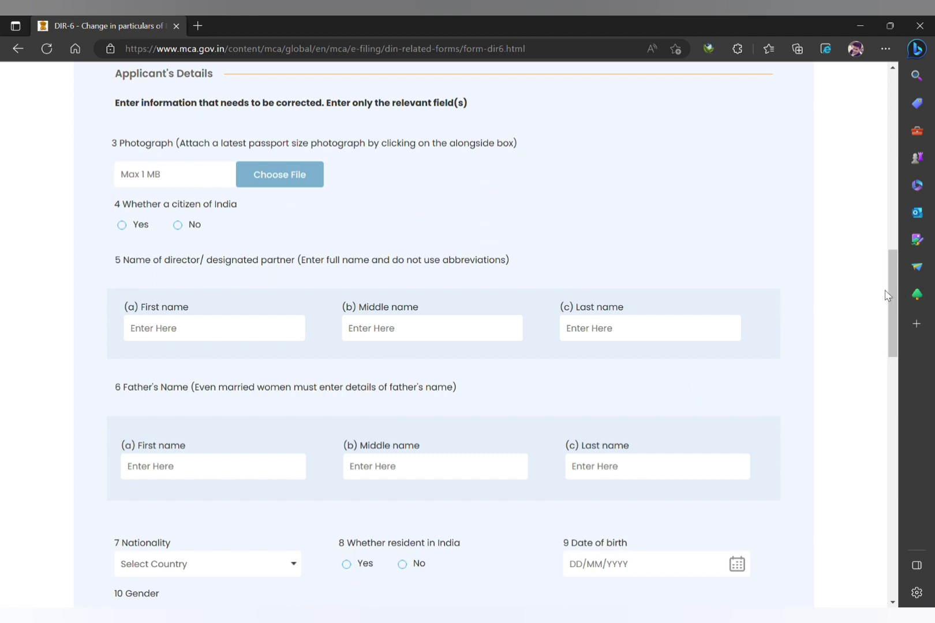
pyautogui.moveTo(890, 290); pyautogui.dragTo(901, 345)
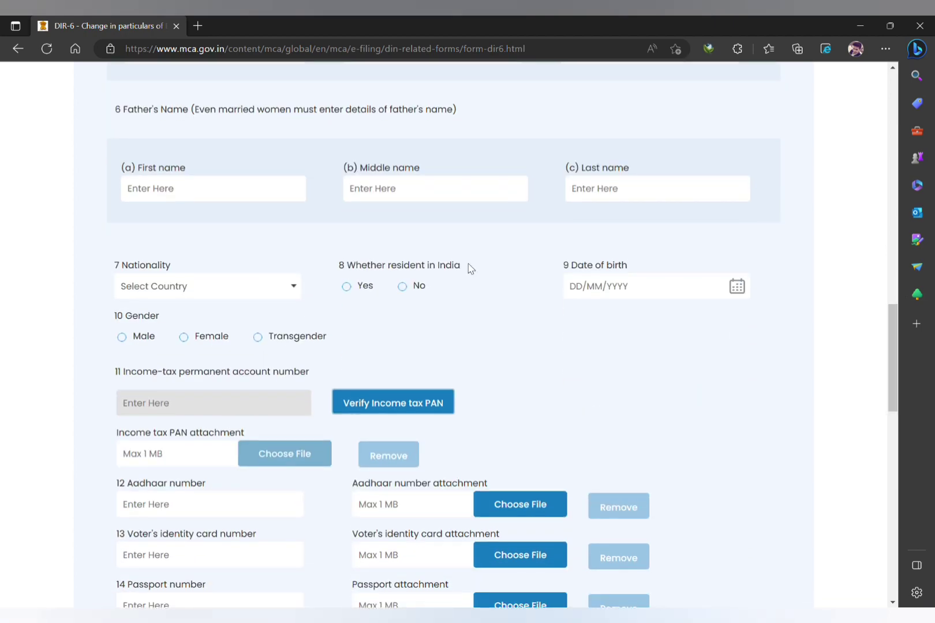
pyautogui.click(621, 289)
pyautogui.moveTo(891, 329); pyautogui.dragTo(909, 392)
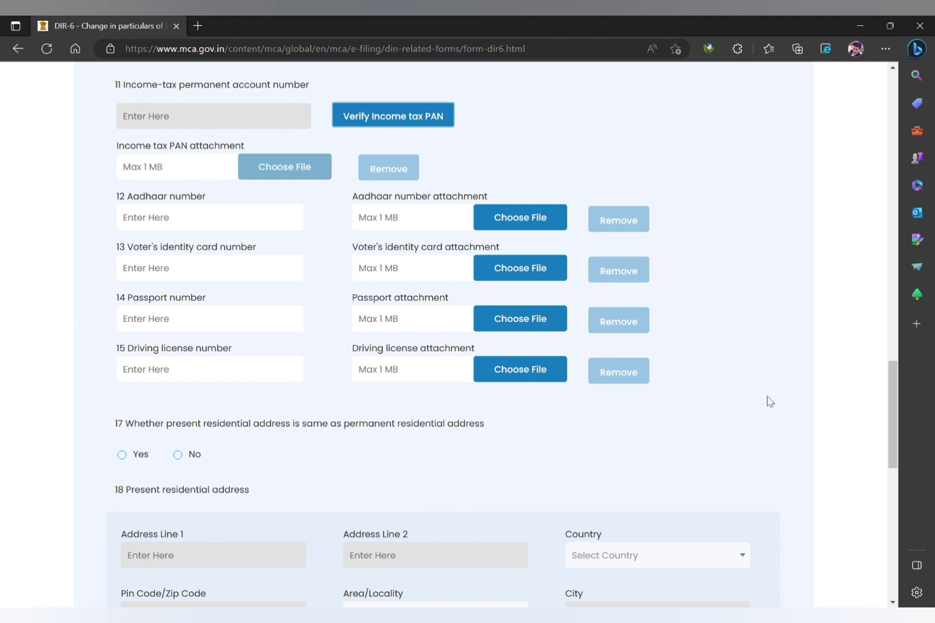
# Select Income-tax PAN as another type of change and go to the income-tax permanent account number field.
pyautogui.moveTo(892, 410); pyautogui.dragTo(907, 222)
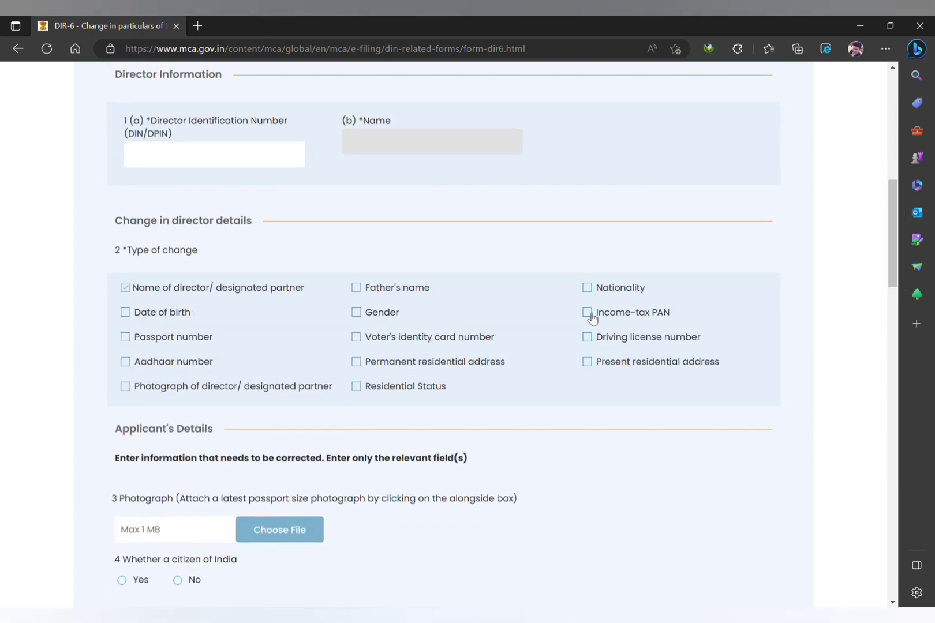
pyautogui.moveTo(893, 257); pyautogui.dragTo(934, 378)
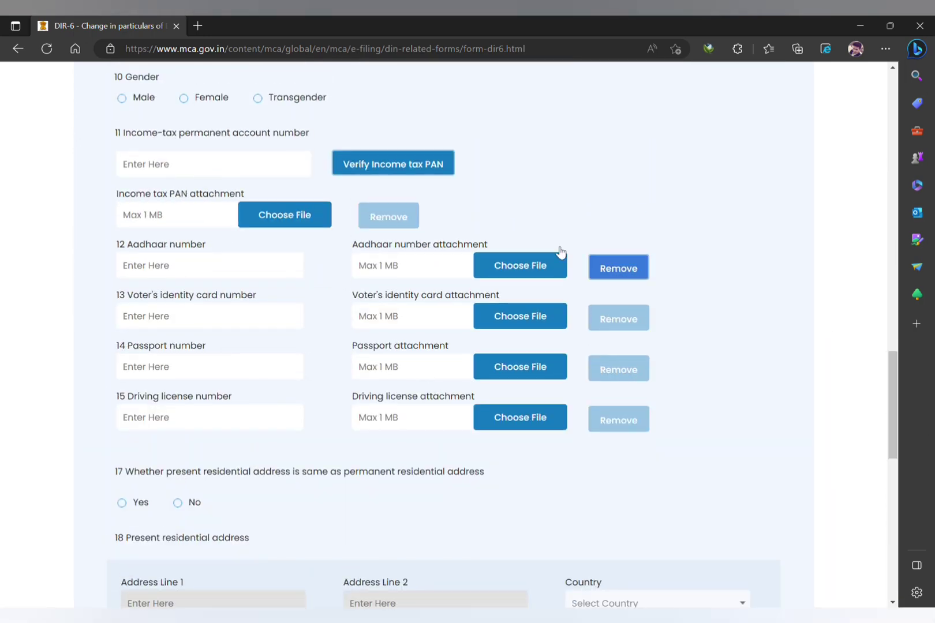
pyautogui.click(251, 168)
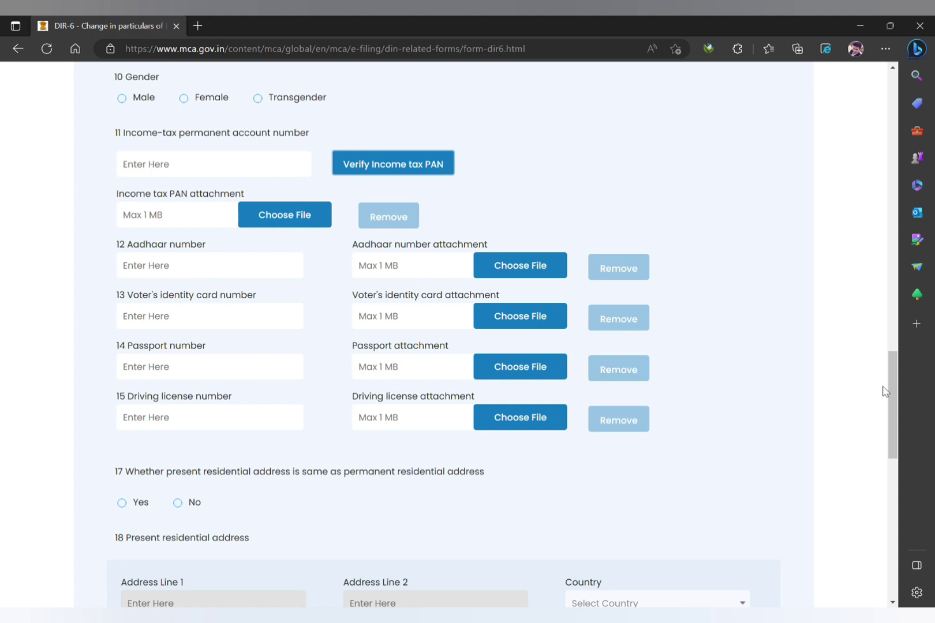
# Look over the present residential address section and proceed to the form's Attachment & Declaration page.
pyautogui.moveTo(894, 387); pyautogui.dragTo(896, 443)
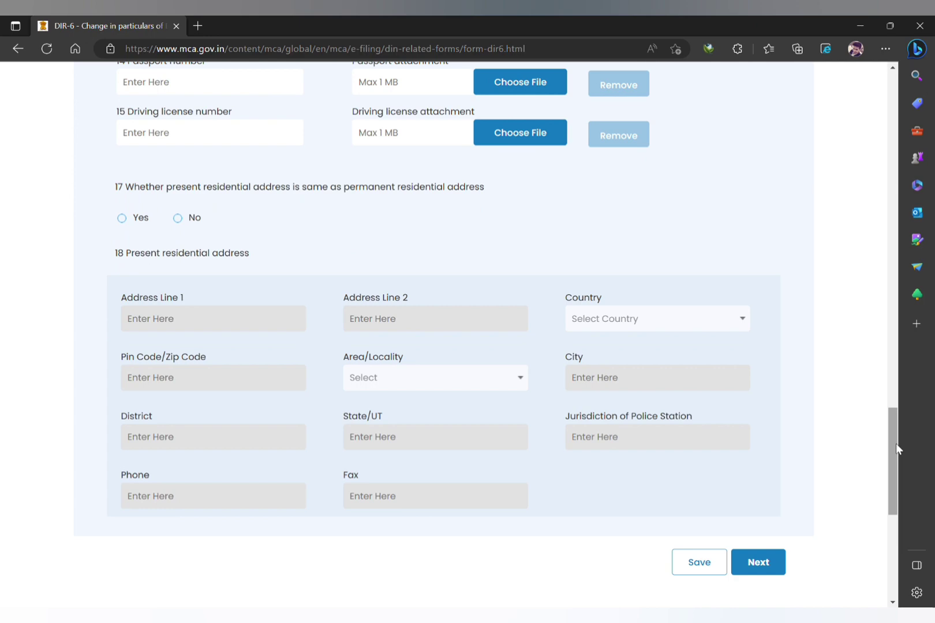
pyautogui.moveTo(895, 443)
pyautogui.mouseDown()
pyautogui.moveTo(896, 385)
pyautogui.moveTo(888, 426)
pyautogui.mouseUp()
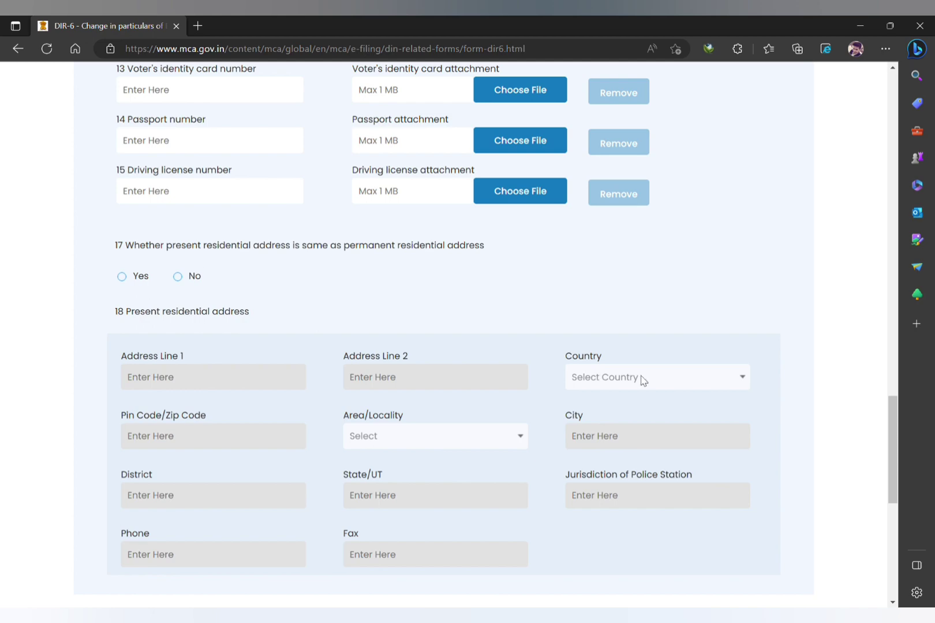
pyautogui.moveTo(893, 417); pyautogui.dragTo(897, 439)
pyautogui.scroll(-1, 898, 437)
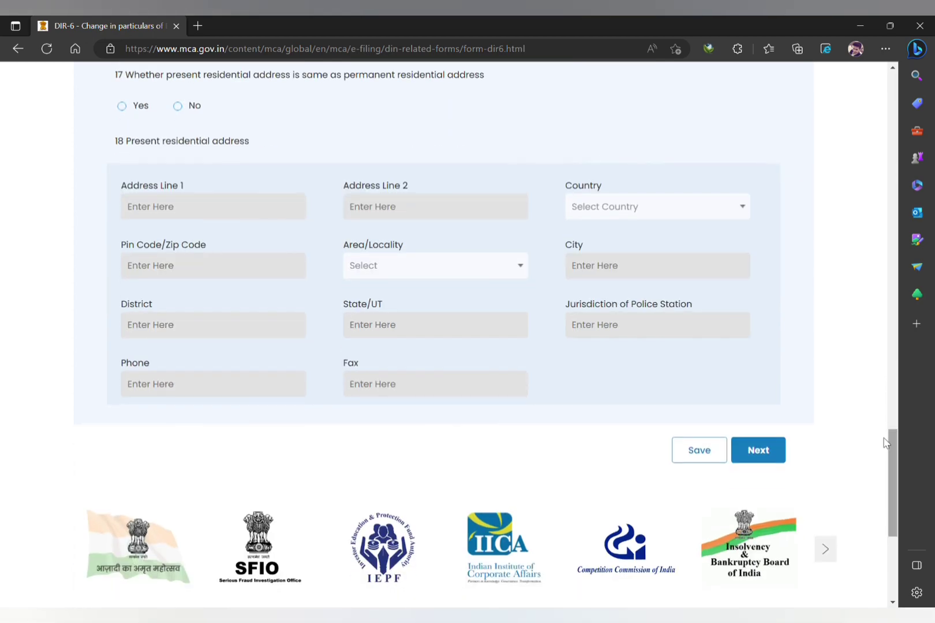
pyautogui.click(756, 451)
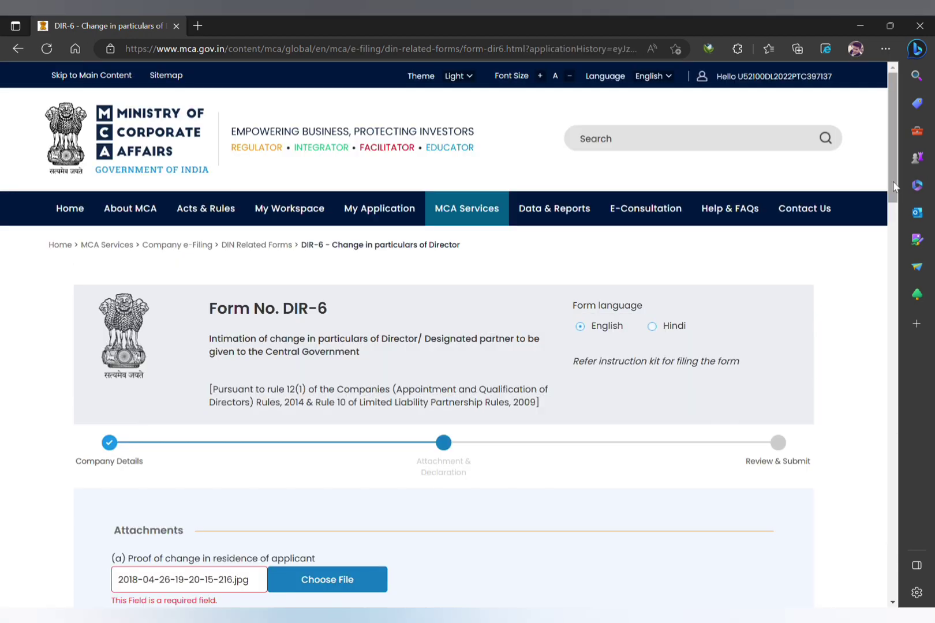
# Examine the attachments, the applicant's verification, the practicing professional's certificate and the signing details of the DIR-6 form.
pyautogui.moveTo(893, 181); pyautogui.dragTo(896, 278)
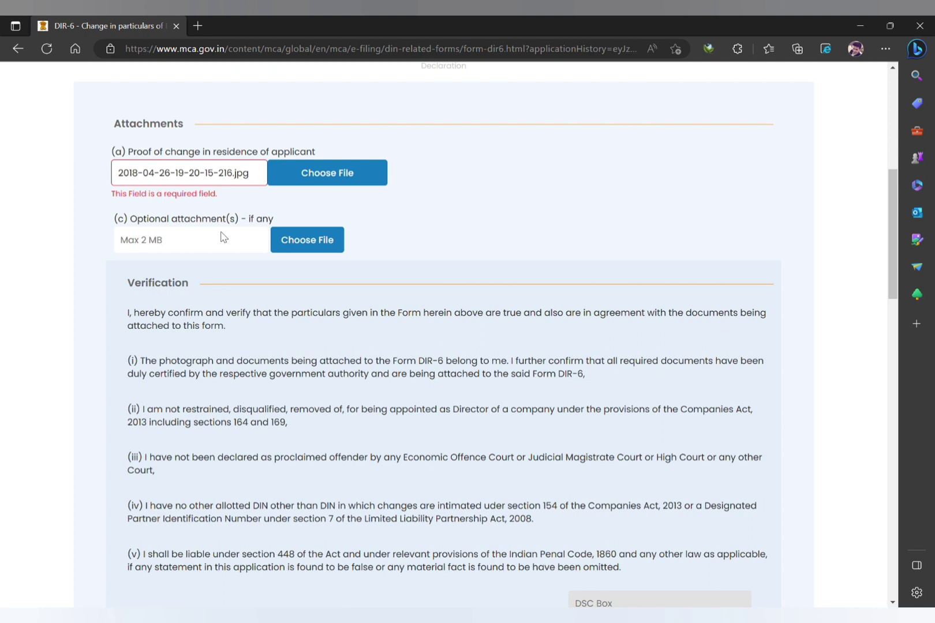
pyautogui.scroll(-2, 890, 259)
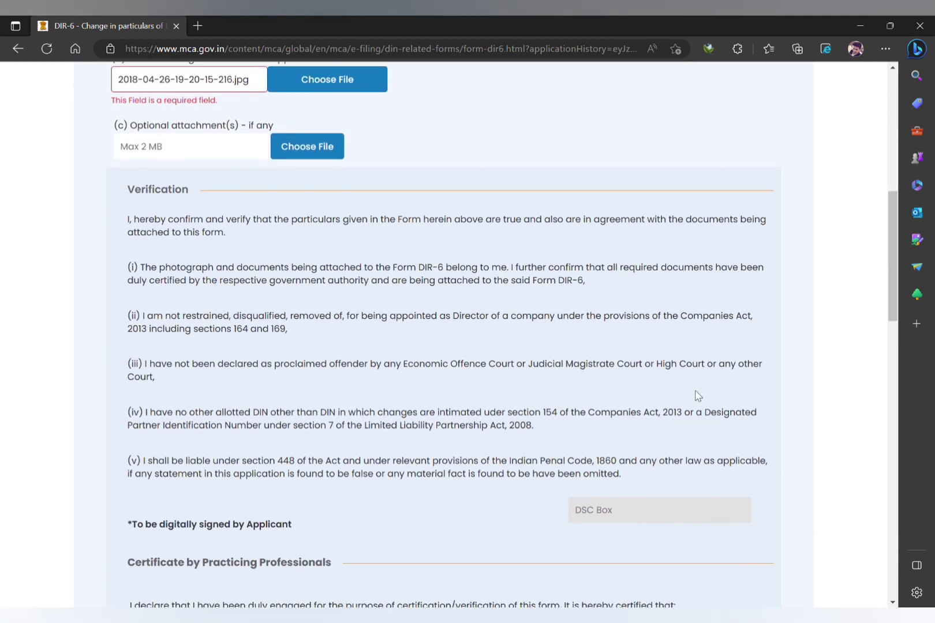
pyautogui.moveTo(893, 278); pyautogui.dragTo(890, 315)
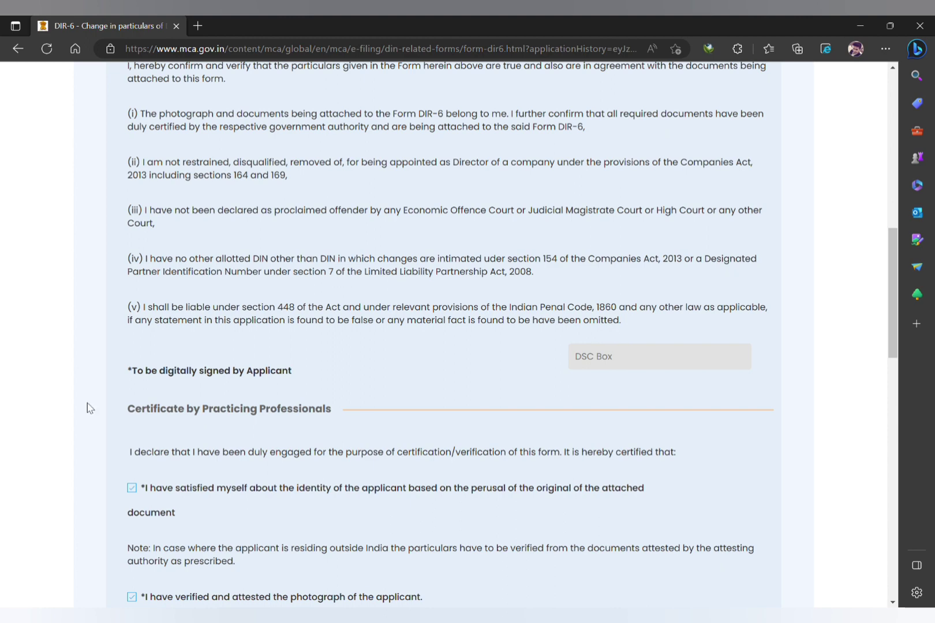
pyautogui.moveTo(125, 418); pyautogui.dragTo(335, 422)
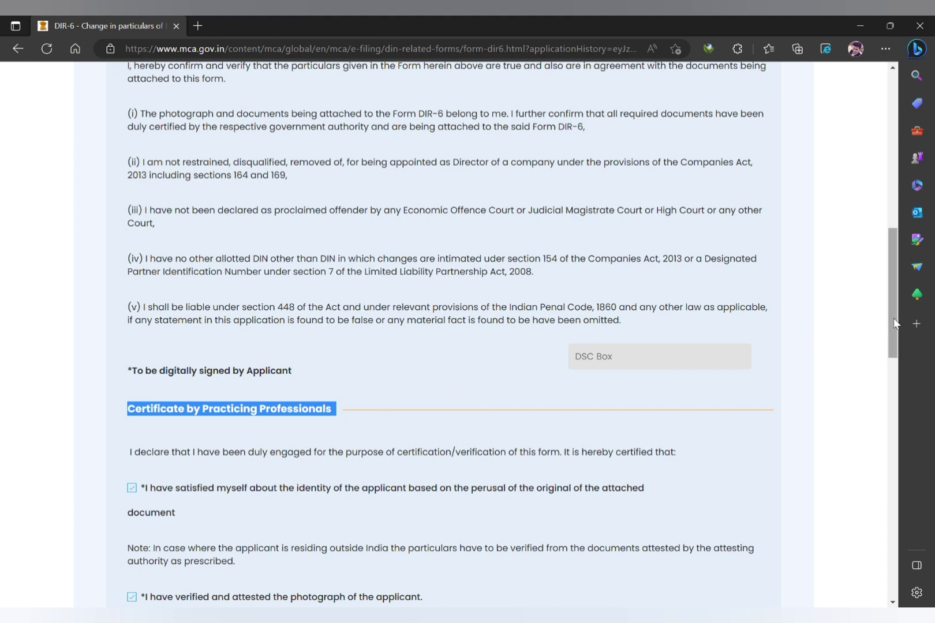
pyautogui.moveTo(893, 318); pyautogui.dragTo(891, 369)
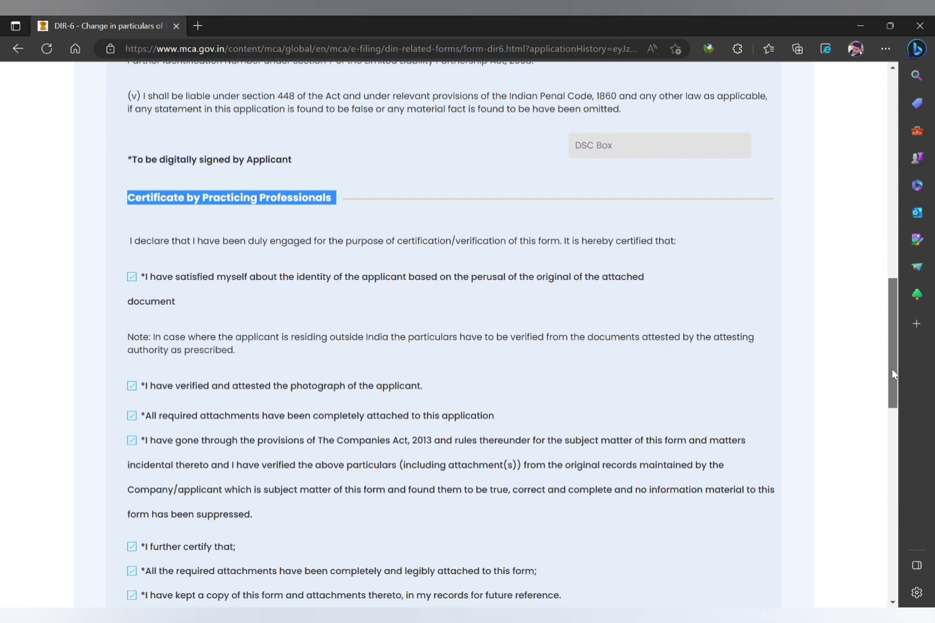
pyautogui.click(724, 274)
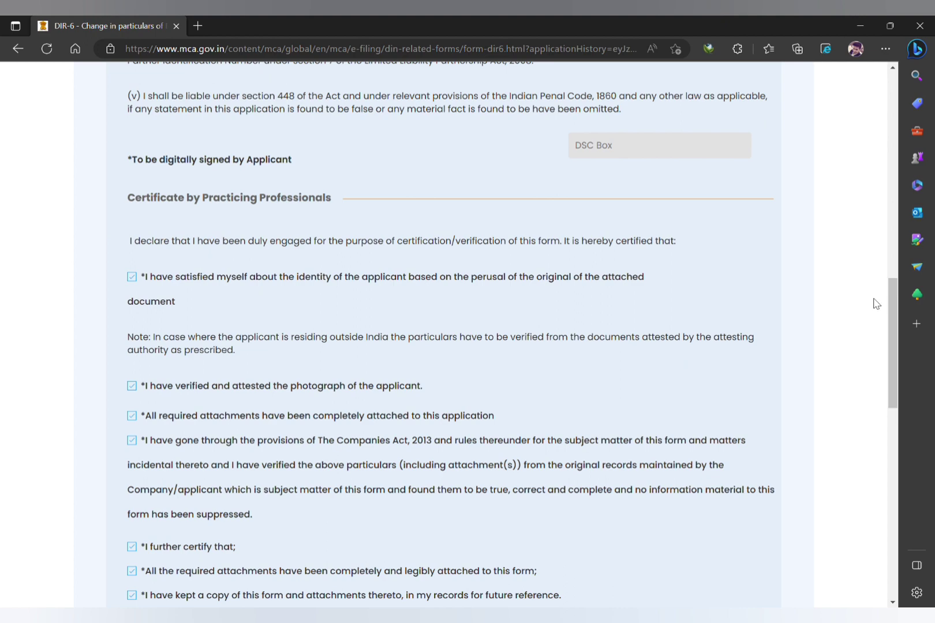
pyautogui.moveTo(890, 312); pyautogui.dragTo(890, 332)
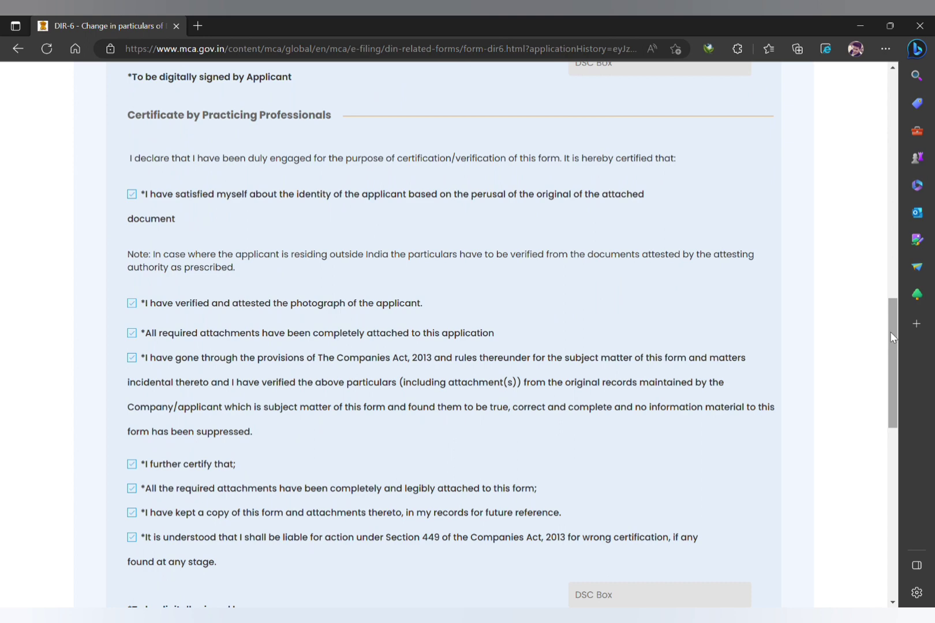
pyautogui.moveTo(890, 332); pyautogui.dragTo(889, 412)
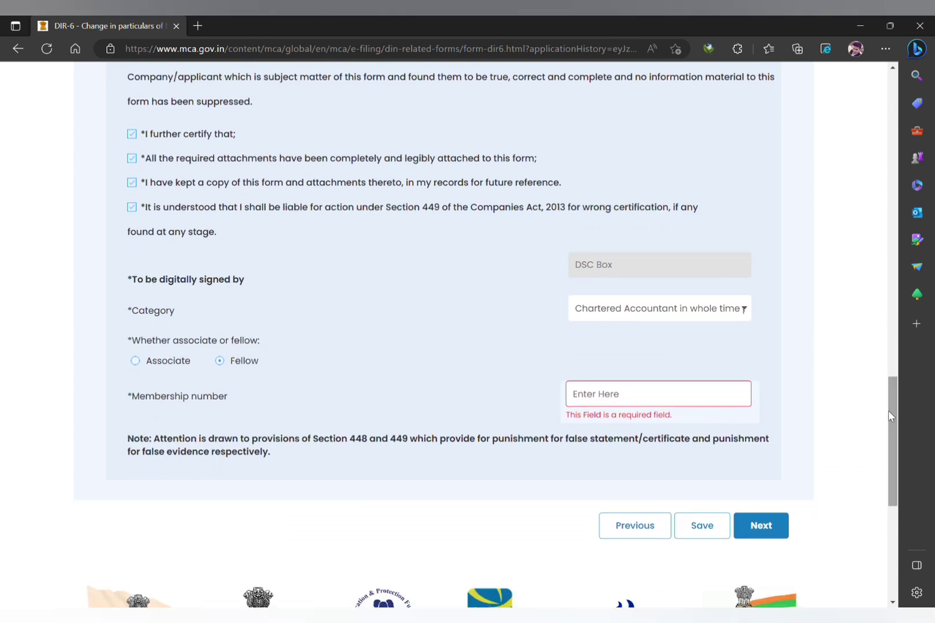